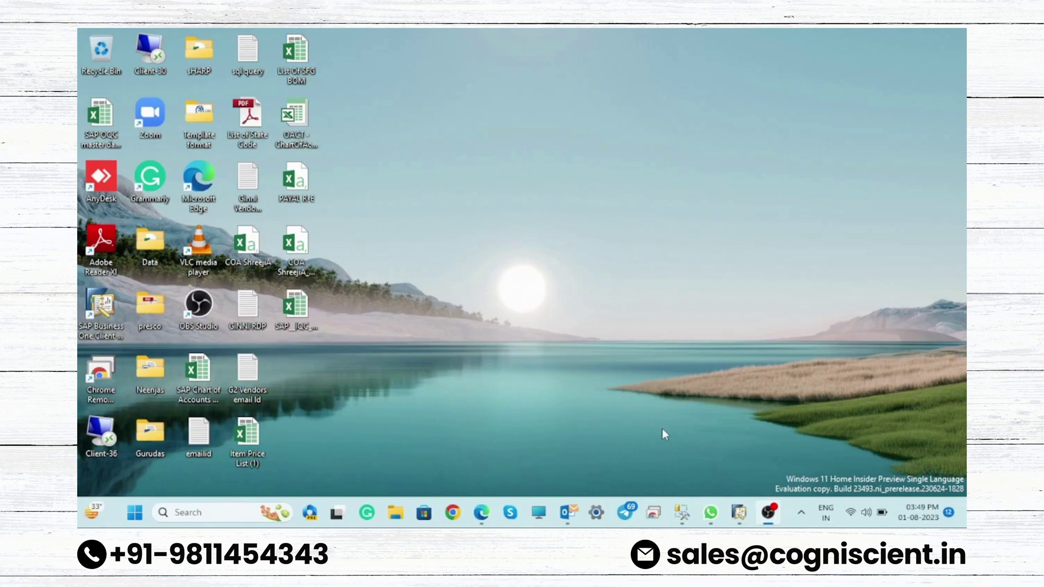
- Restore the SAP Business One window from the taskbar to its Main Menu
left_click(734, 522)
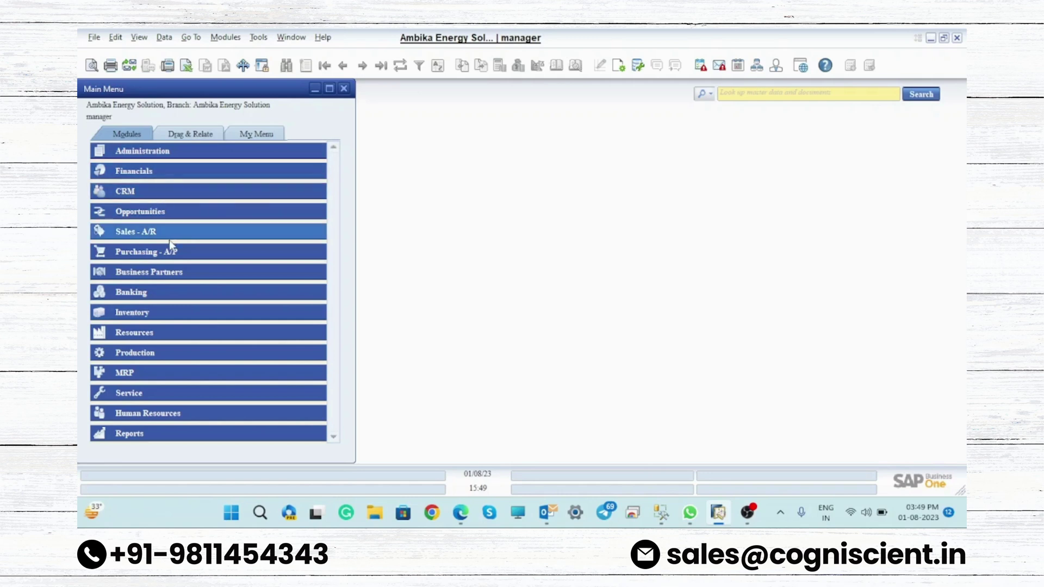
- Expand Sales - A/R and its Sales Reports folder to reveal Sales Analysis
left_click(140, 233)
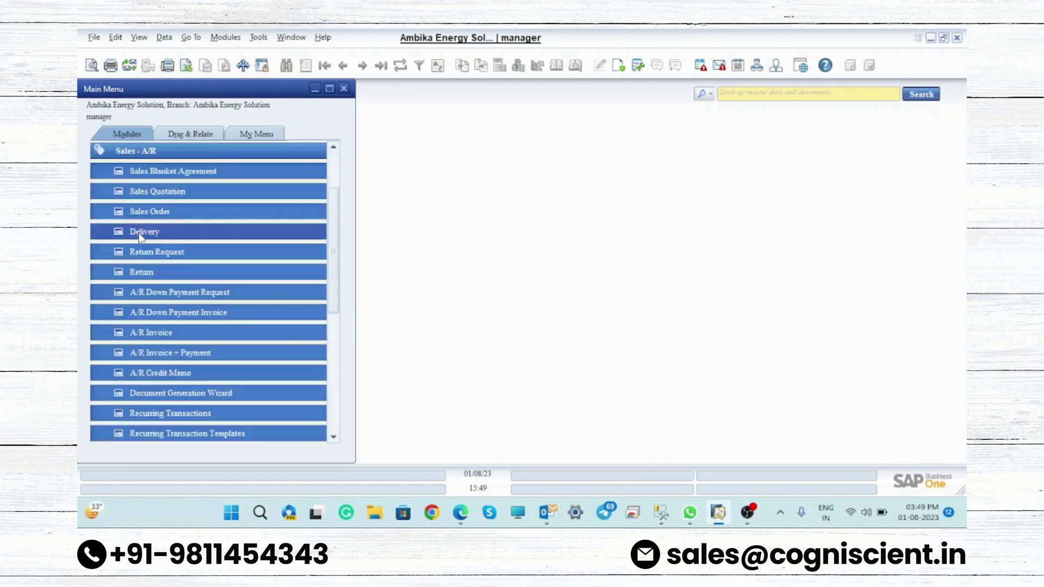
scroll(337, 228, "down", 4)
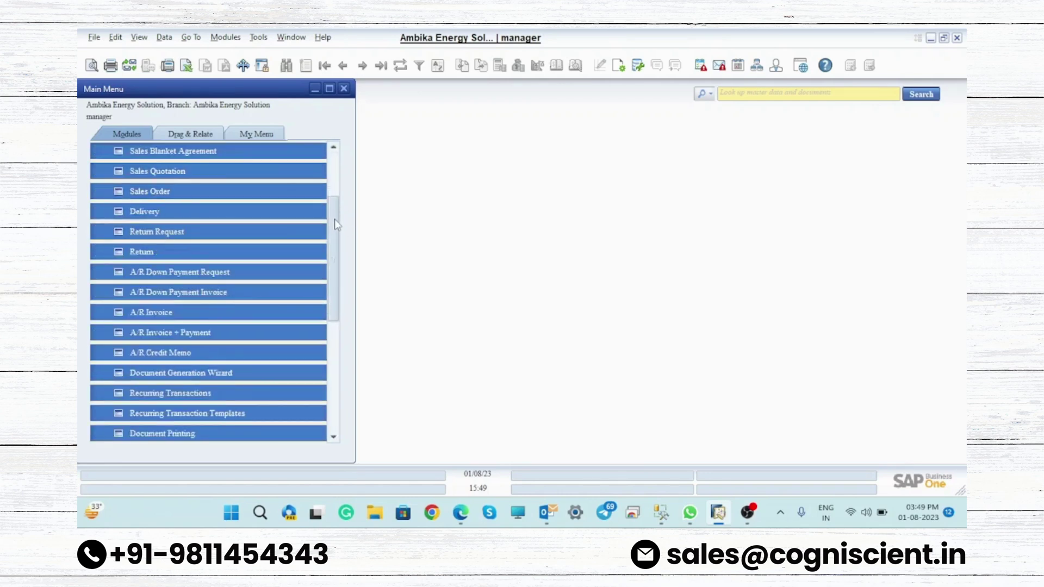
scroll(340, 253, "down", 3)
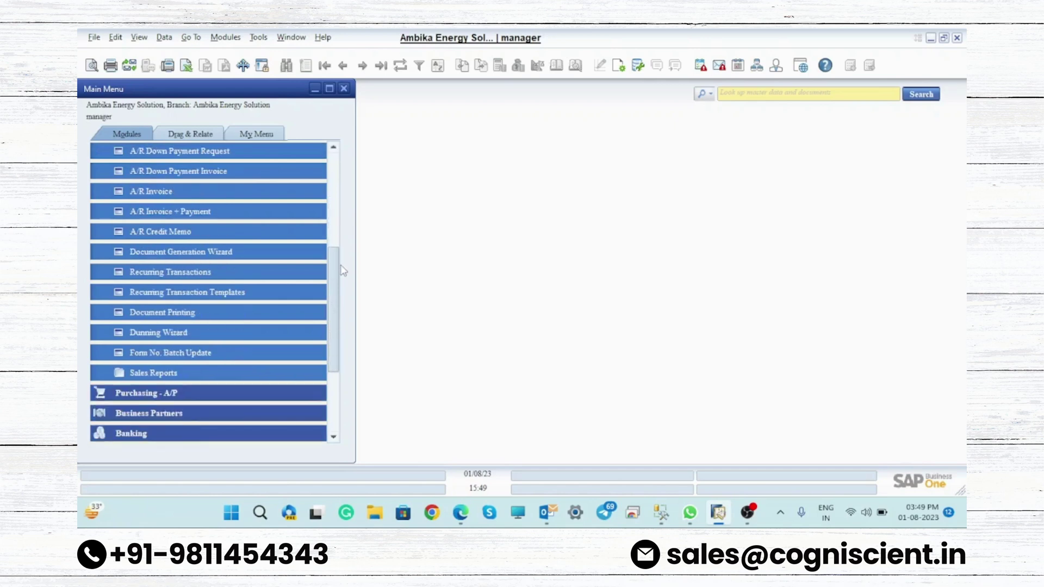
left_click(177, 374)
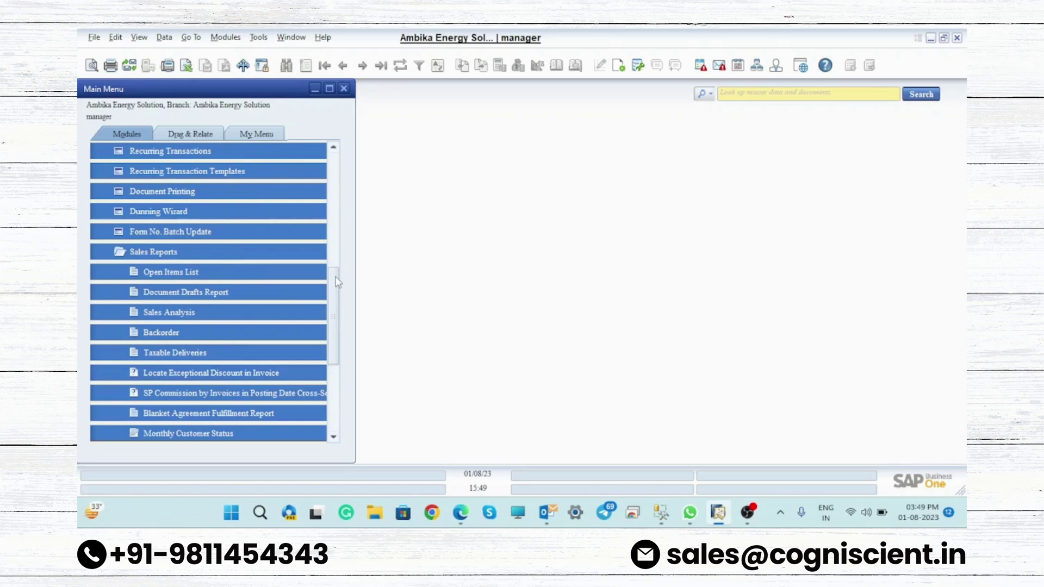
left_click_drag(337, 282, 338, 296)
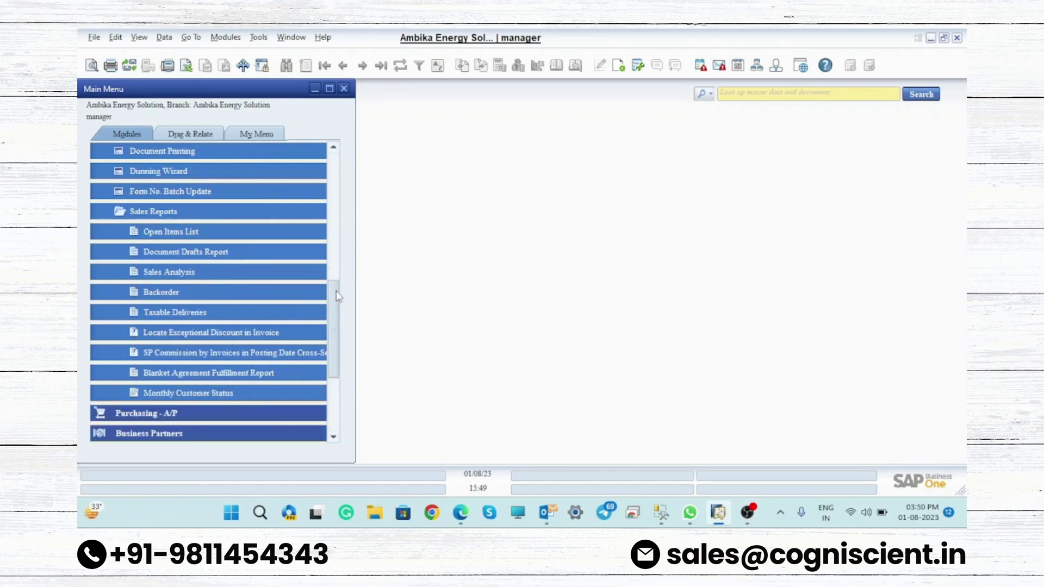
- Open the Sales Analysis selection criteria and switch the document basis to Orders
left_click(179, 273)
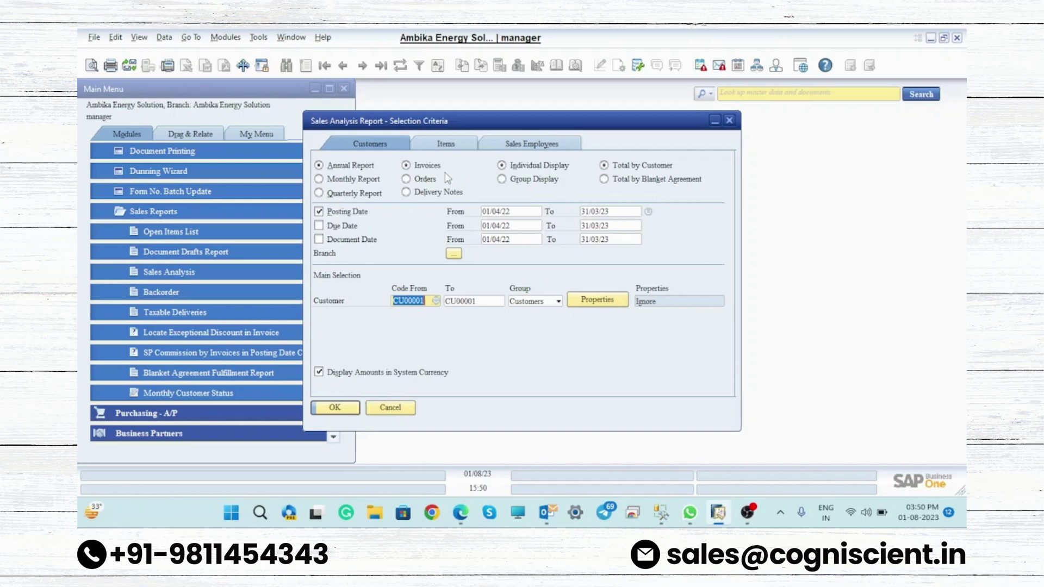
left_click(406, 179)
- Switch the Sales Analysis document basis back to Invoices
left_click(407, 165)
left_click(460, 255)
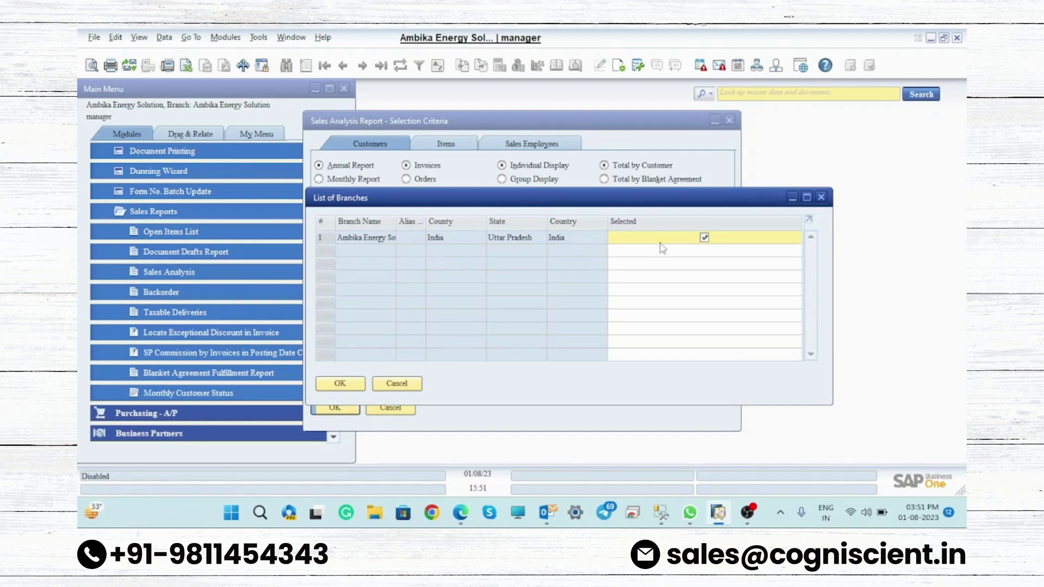
left_click(335, 382)
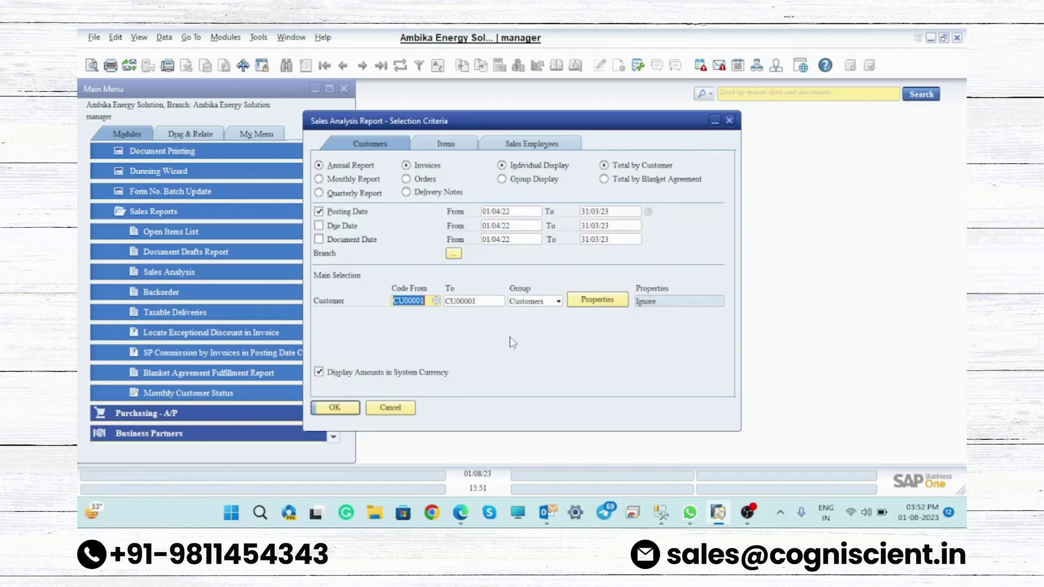
- Use one customer code as both Code From and To, keeping group Customers
left_click(435, 301)
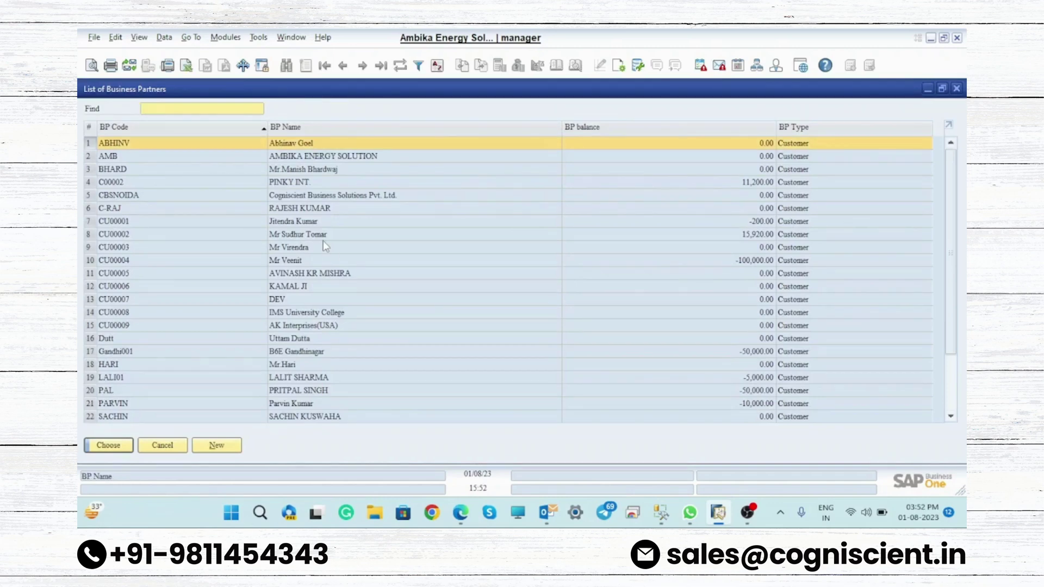
double_click(119, 221)
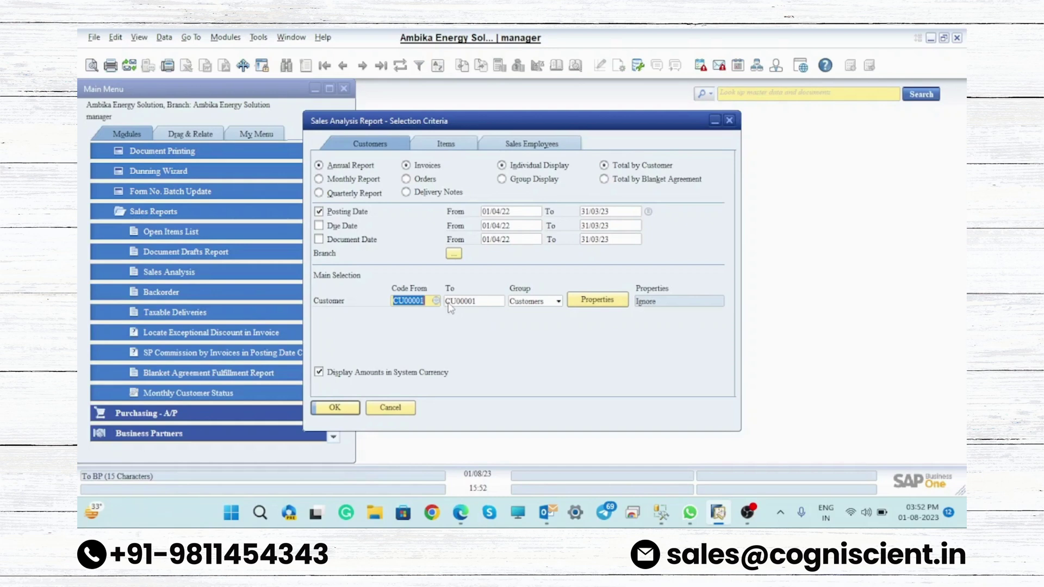
right_click(425, 302)
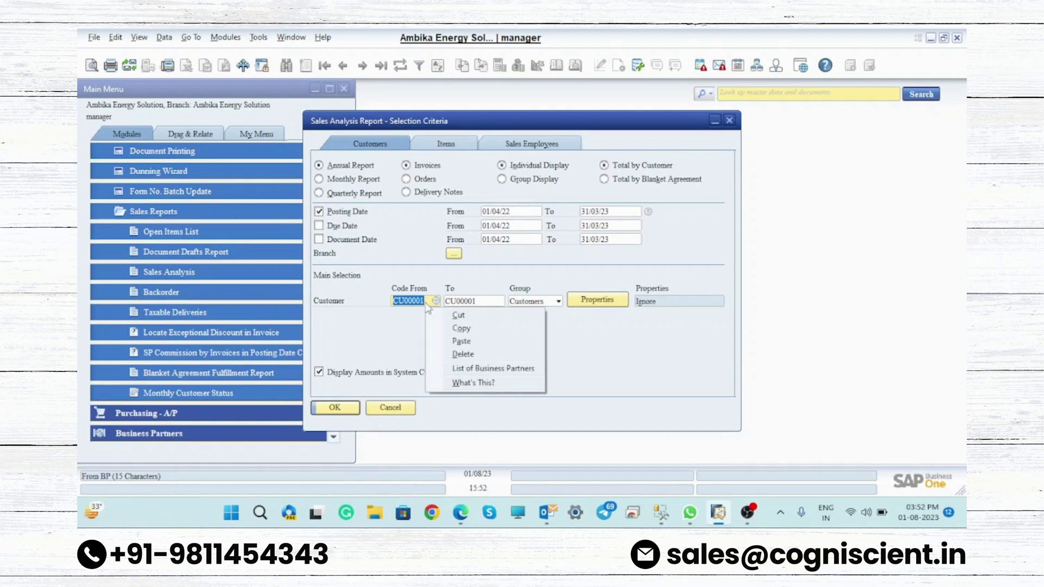
left_click(470, 333)
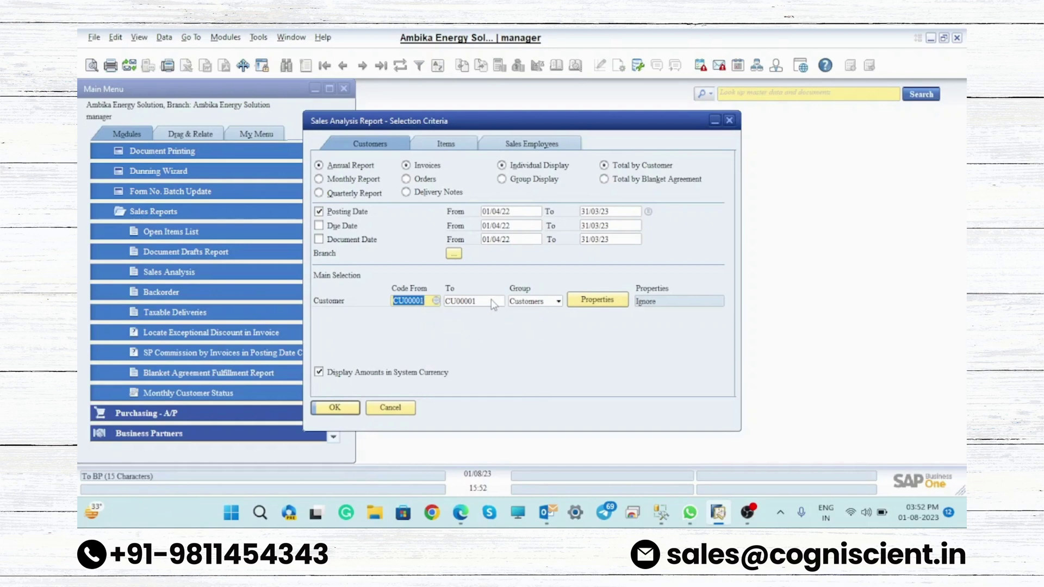
left_click(491, 300)
key("ctrl+v")
left_click(551, 303)
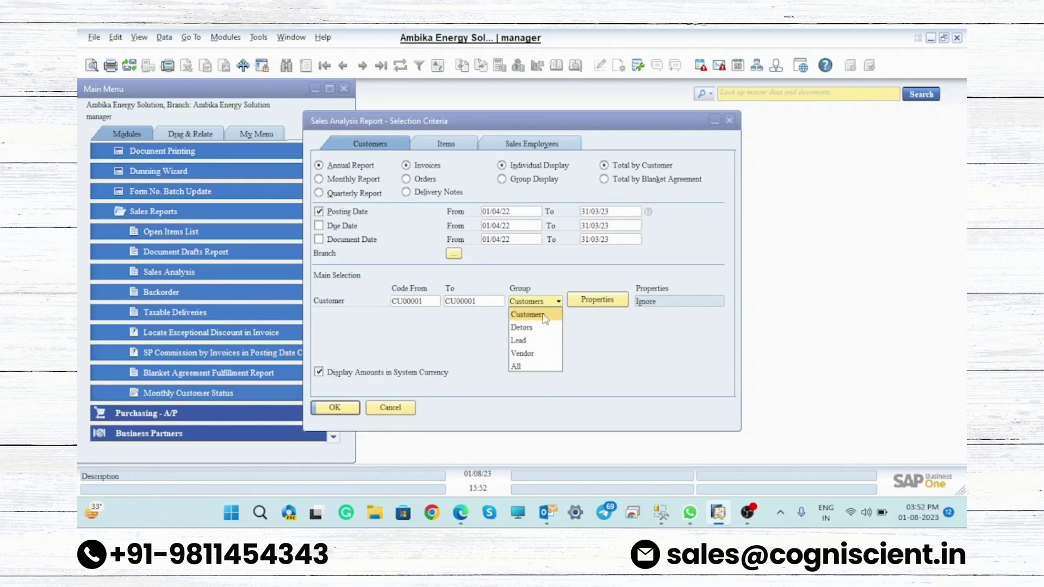
left_click(542, 315)
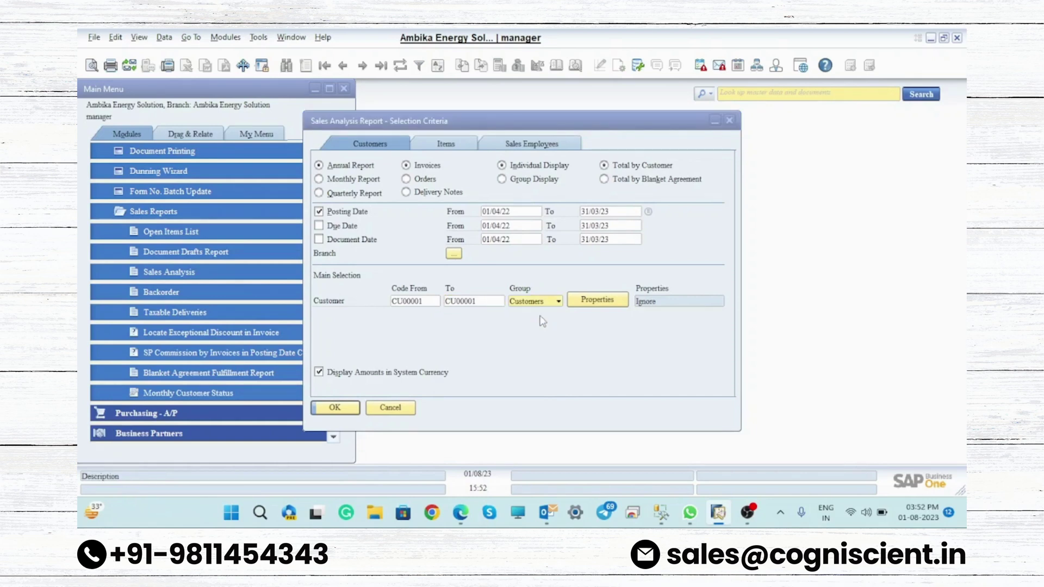
- Run the Sales Analysis by Customer (Annual) report, showing INR 16,405.00 from 7 invoices
left_click(347, 411)
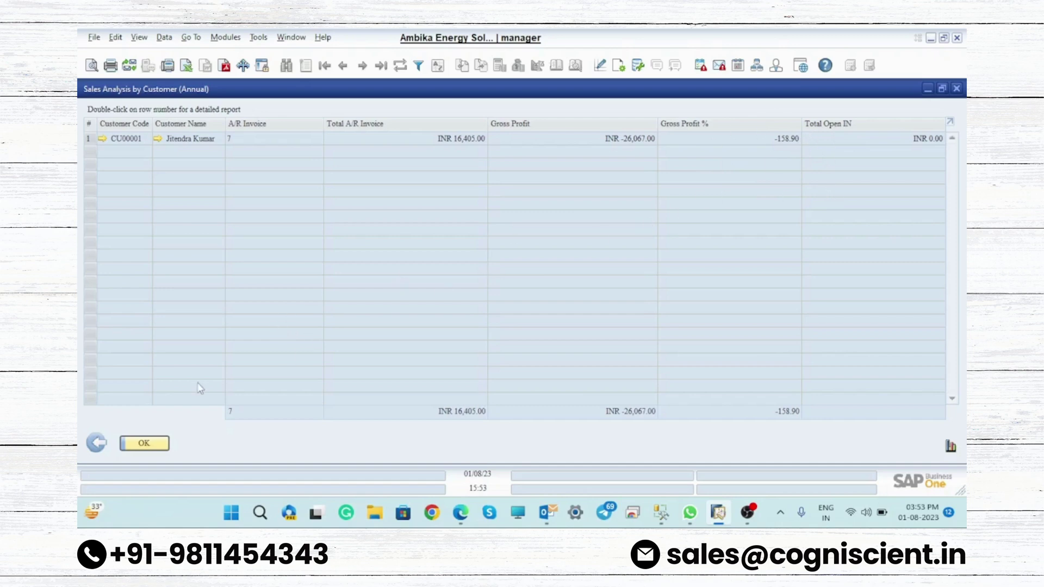
- Run the Sales Analysis by Items (Annual) report for INV005: 16 units, INR 3,425.00
left_click(96, 442)
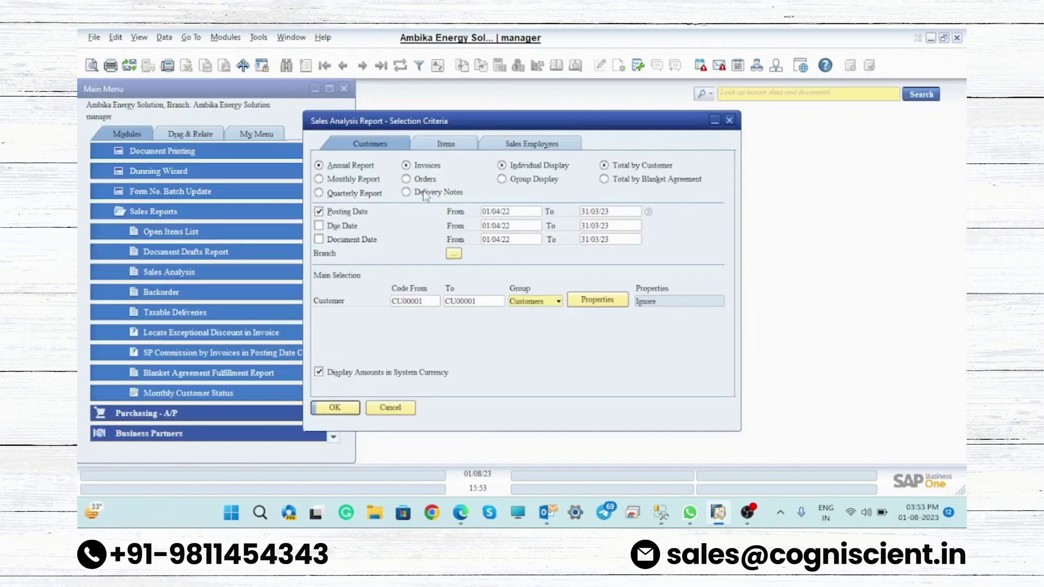
left_click(451, 146)
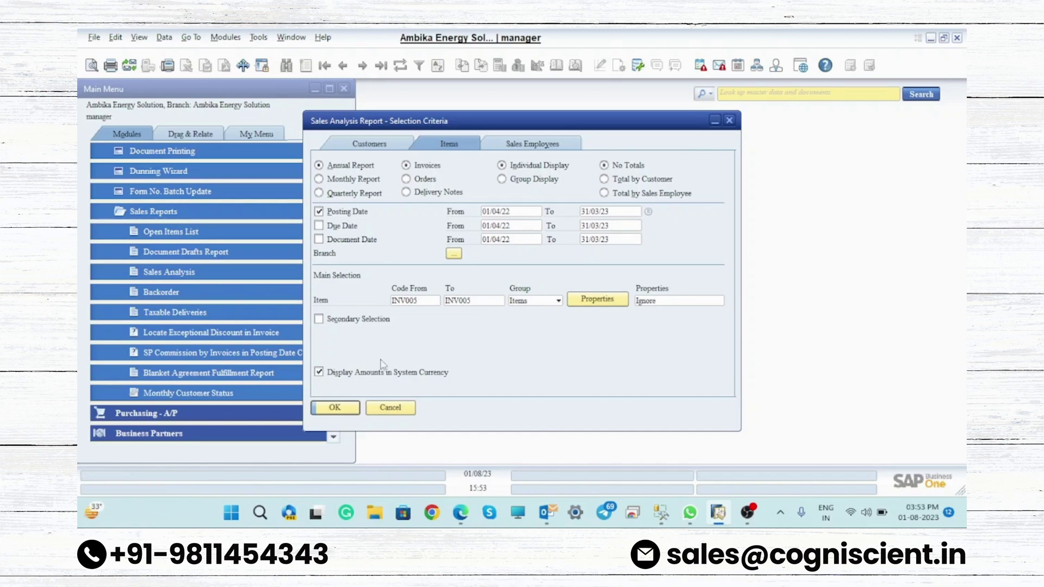
left_click(335, 411)
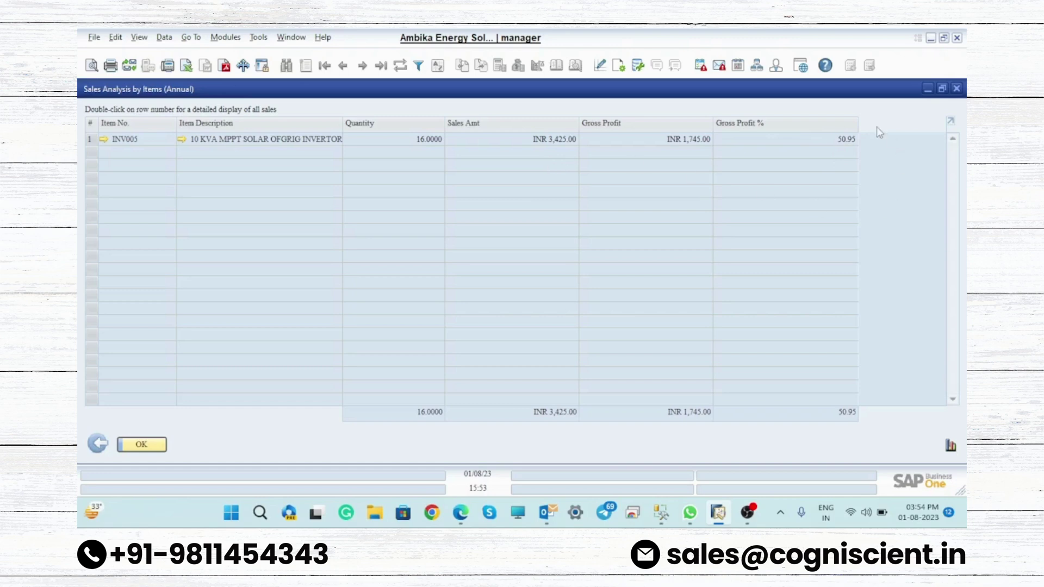
- Close the item report and set Sales Employees Code From to the company's sales employee
left_click(110, 439)
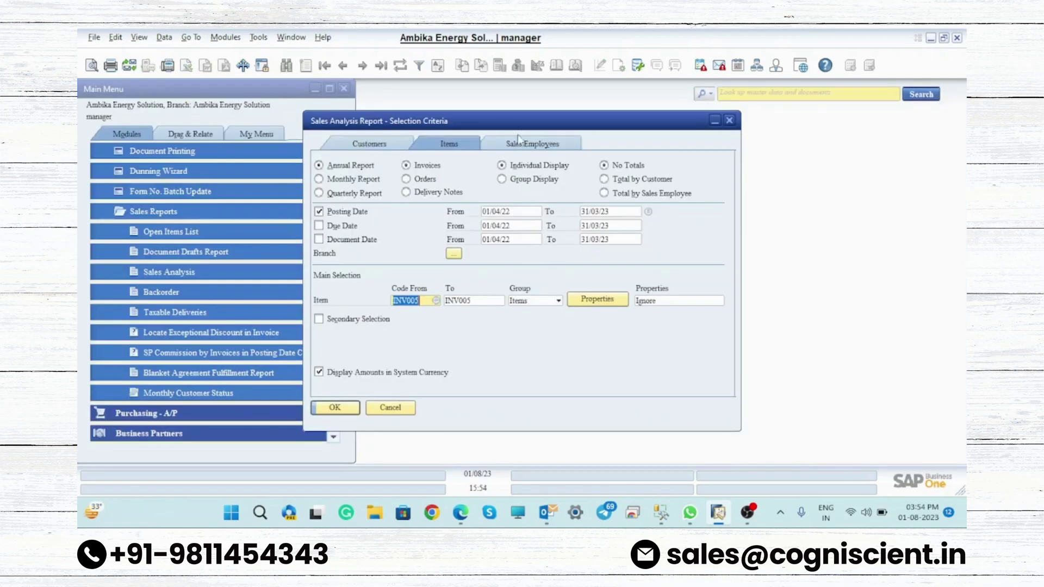
left_click(539, 146)
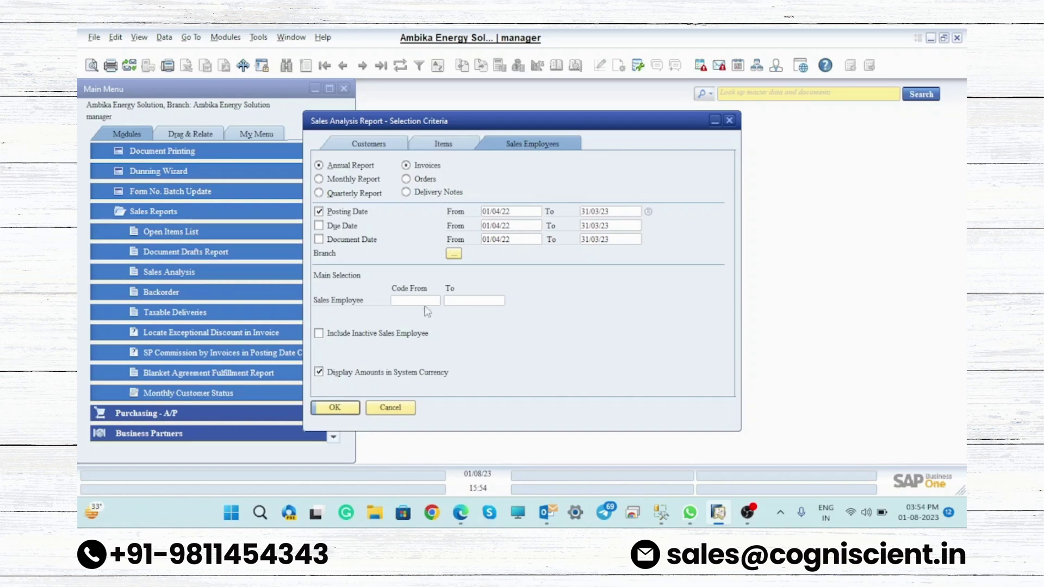
left_click(430, 301)
left_click(431, 302)
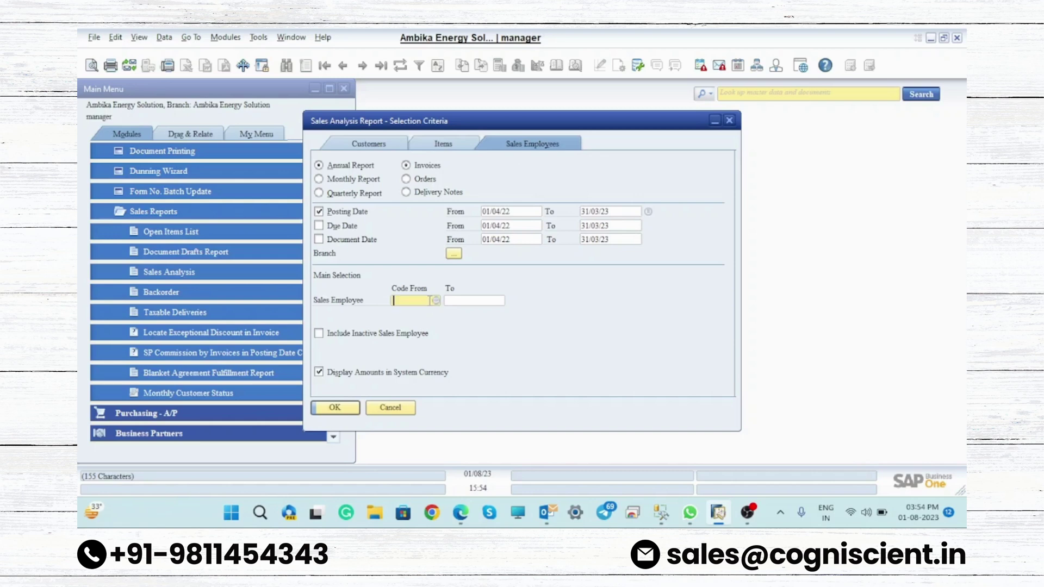
left_click(433, 300)
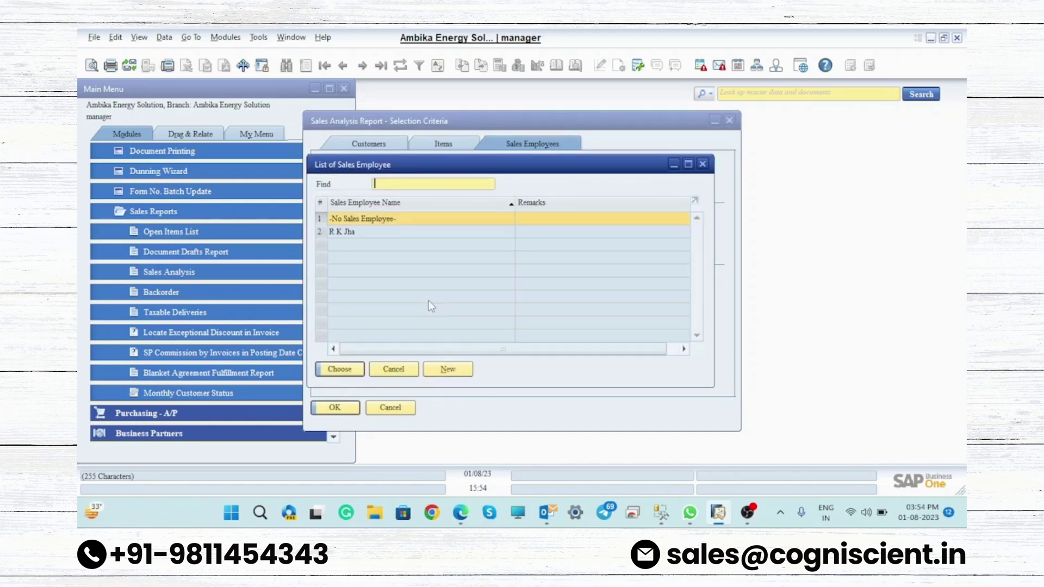
left_click(342, 233)
left_click(349, 369)
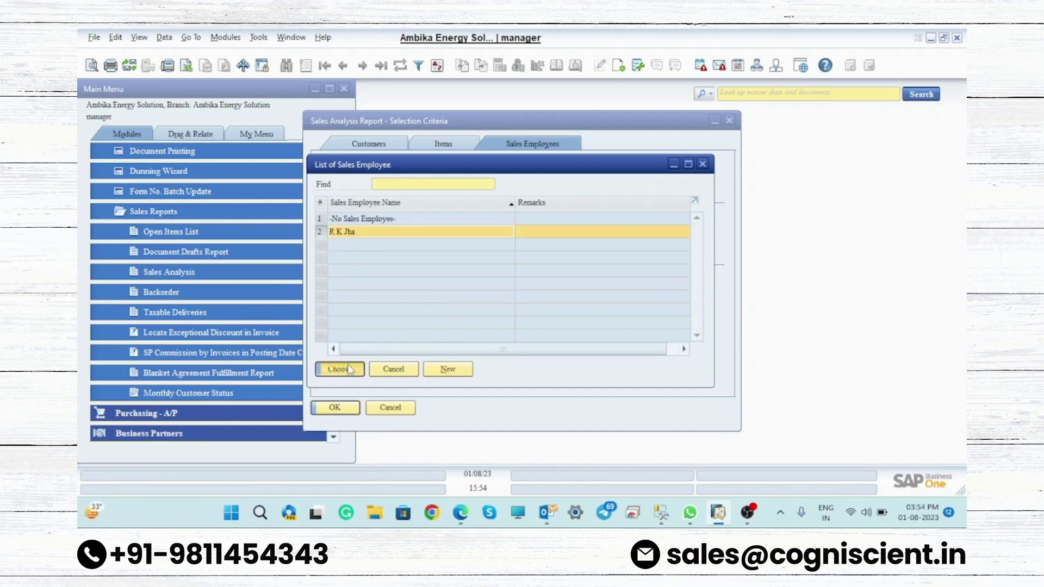
- Set the sales employee range's To field to the same employee
left_click(481, 302)
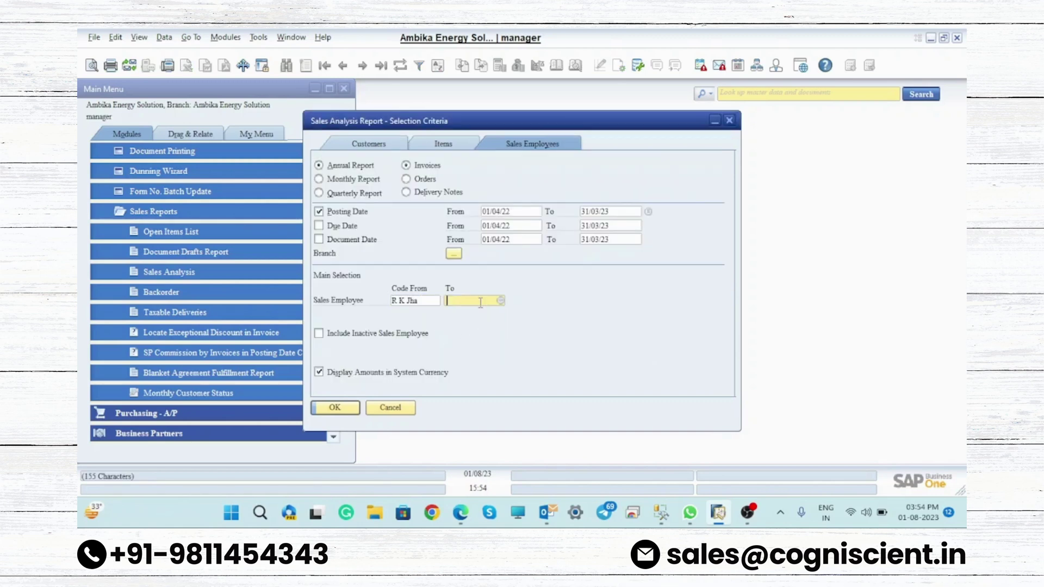
left_click(479, 300)
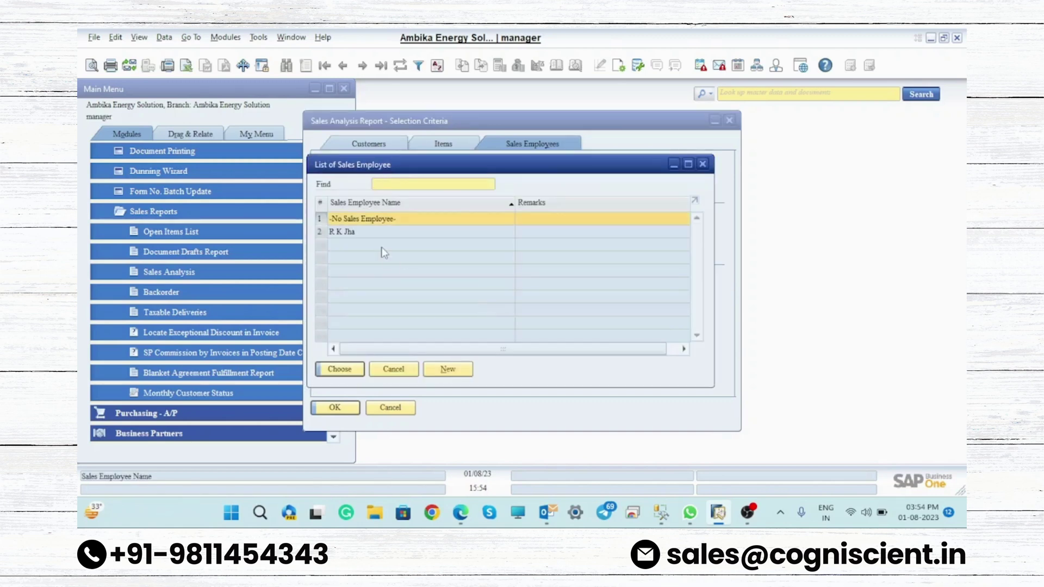
left_click(323, 232)
left_click(340, 370)
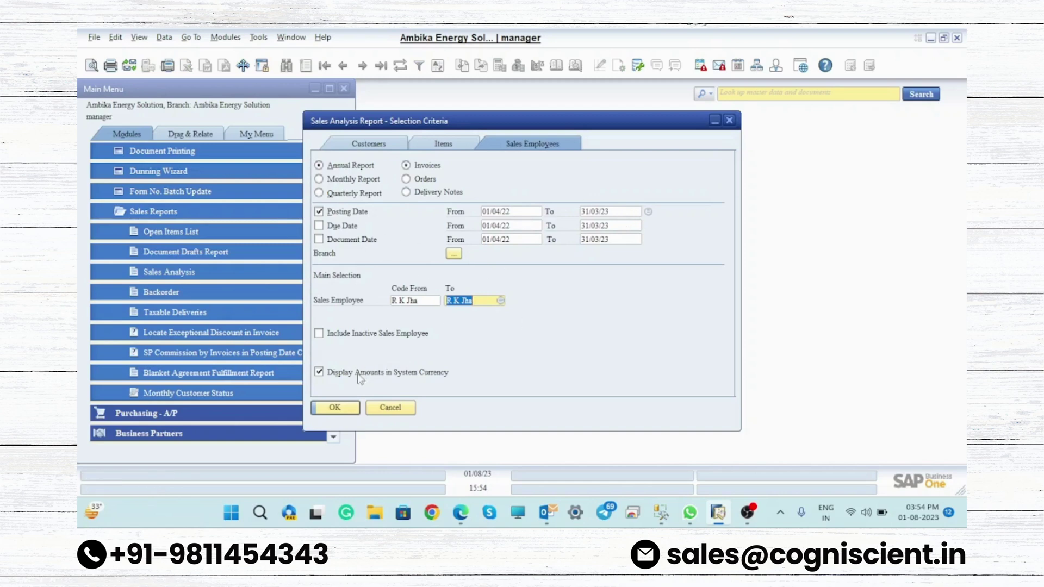
left_click(338, 407)
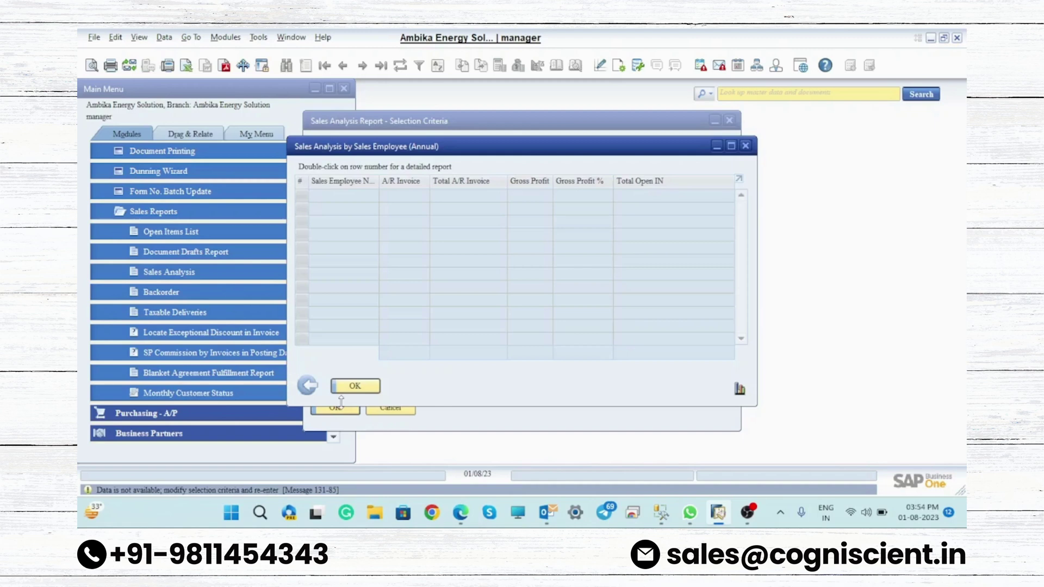
left_click(316, 384)
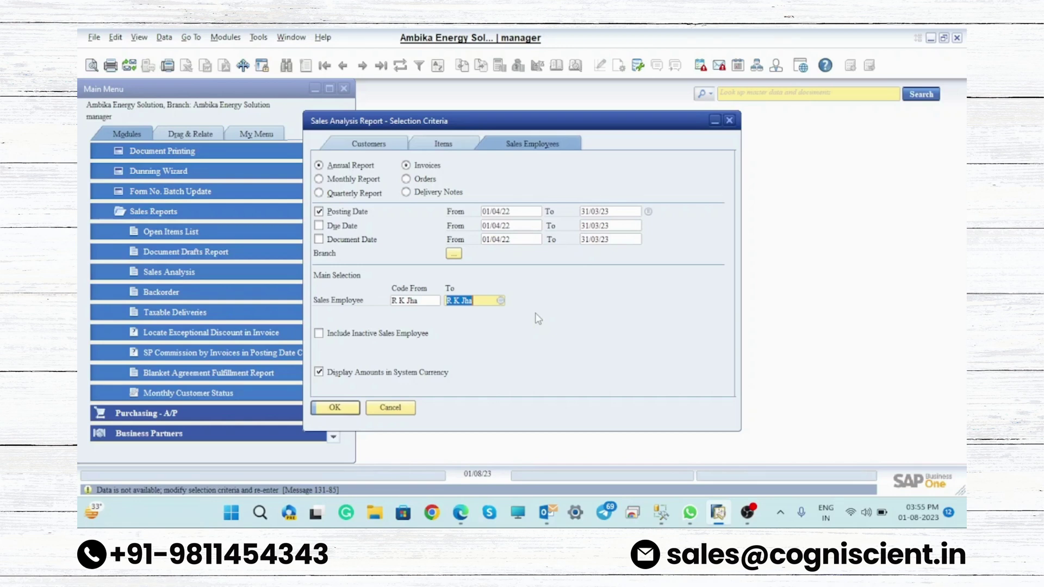
left_click(346, 406)
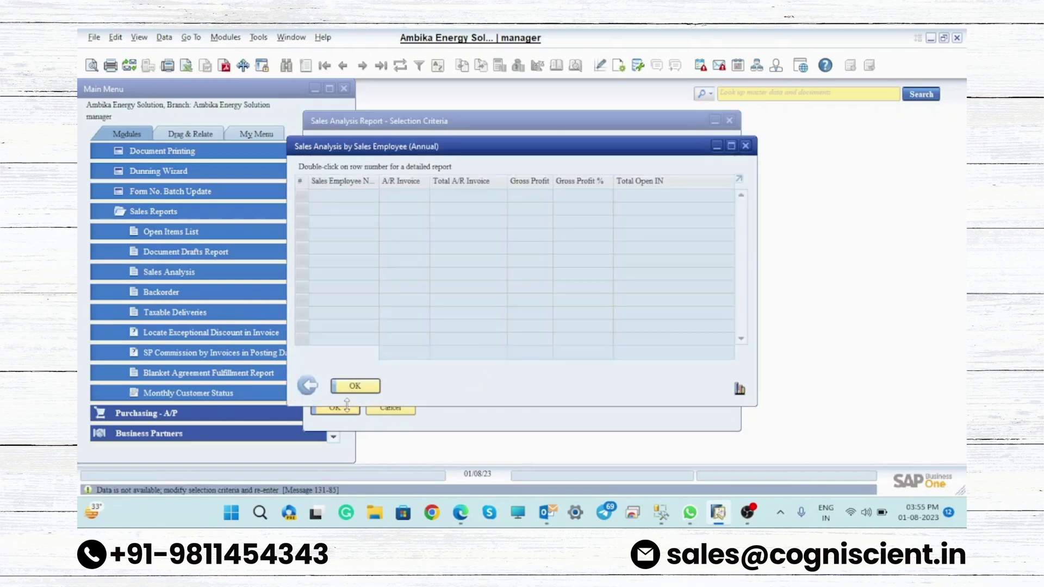
left_click(307, 386)
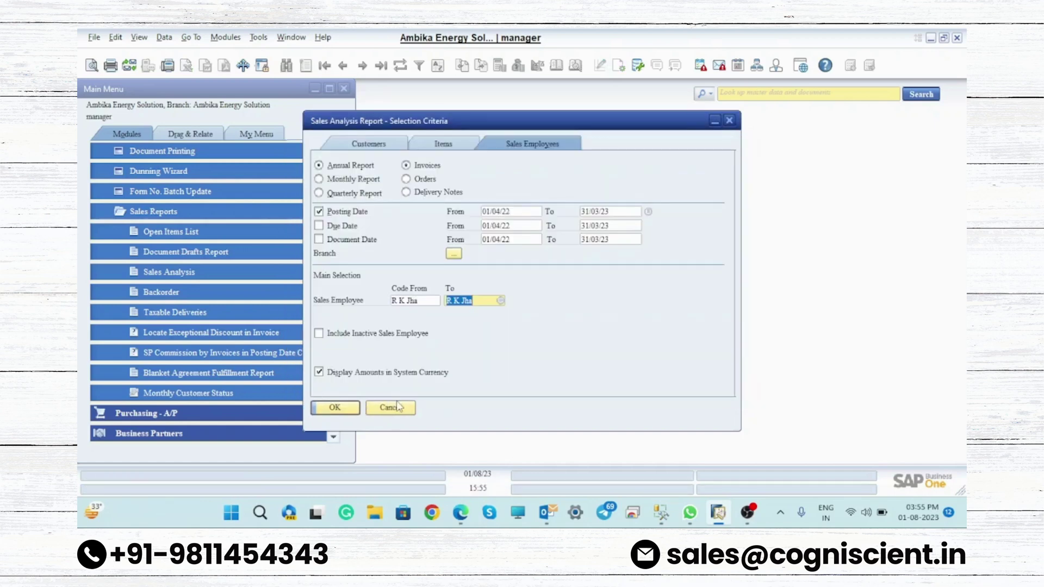
- Cancel the Sales Analysis selection criteria dialog, returning to the Main Menu
left_click(390, 408)
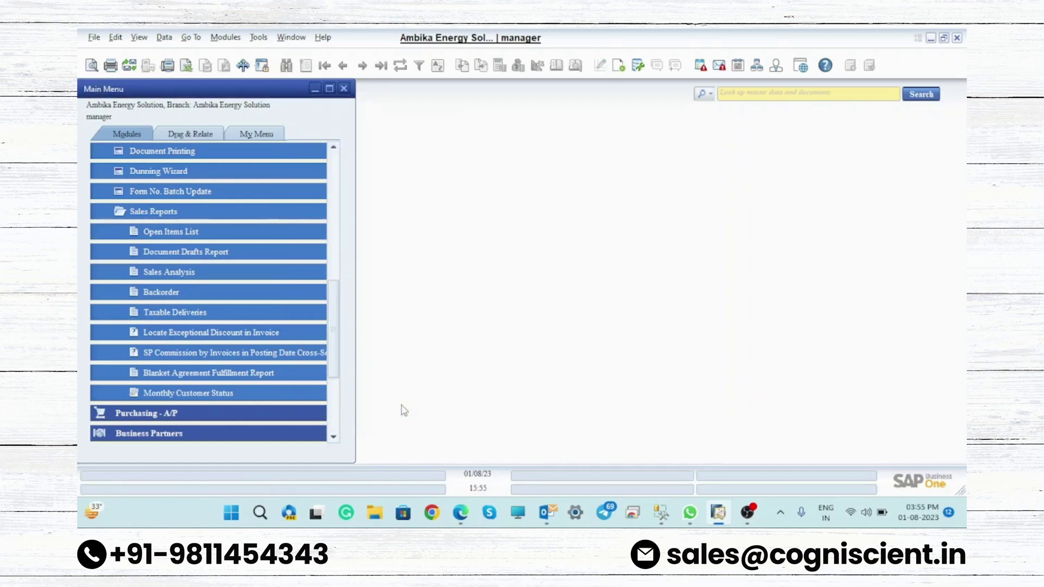